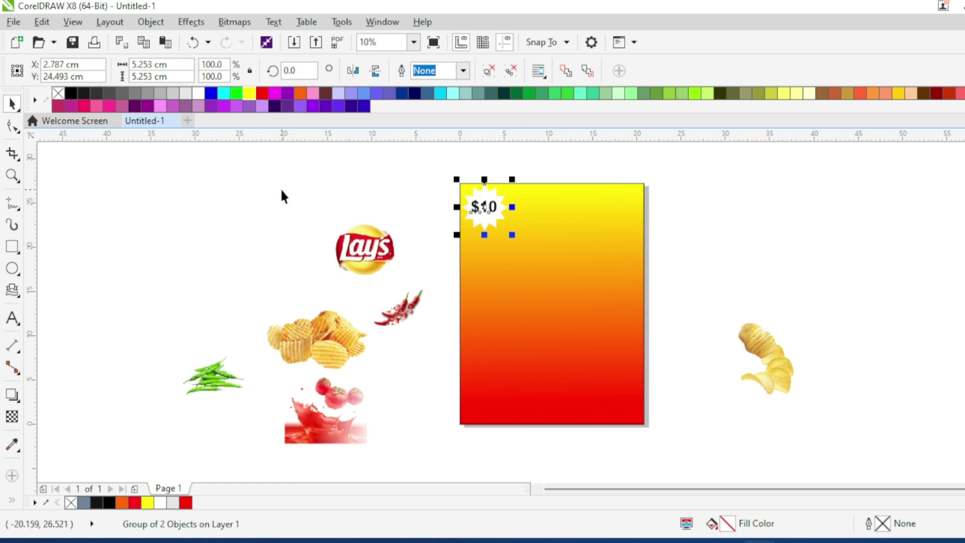
Remove the price badge's outline and move the tomato splash image onto the poster's lower left area
right_click(58, 94)
left_click(281, 201)
key("Tab")
left_click_drag(344, 404, 516, 412)
PowerClip the tomato splash inside the gradient background and fit it into the lower left corner at about 9.4 by 8.1 cm
left_click(151, 21)
mouse_move(177, 125)
left_click(392, 123)
left_click(518, 311)
left_click(517, 448)
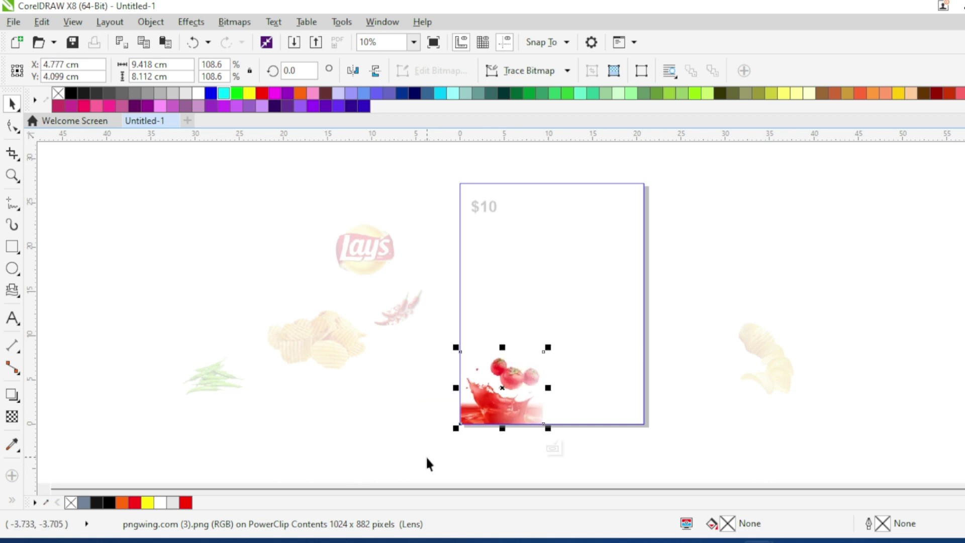
left_click(553, 448)
Move the ridged chips pile to the poster's lower right area and bring the curved chips stack closer to the page
left_click_drag(341, 352, 606, 357)
left_click_drag(768, 359, 727, 363)
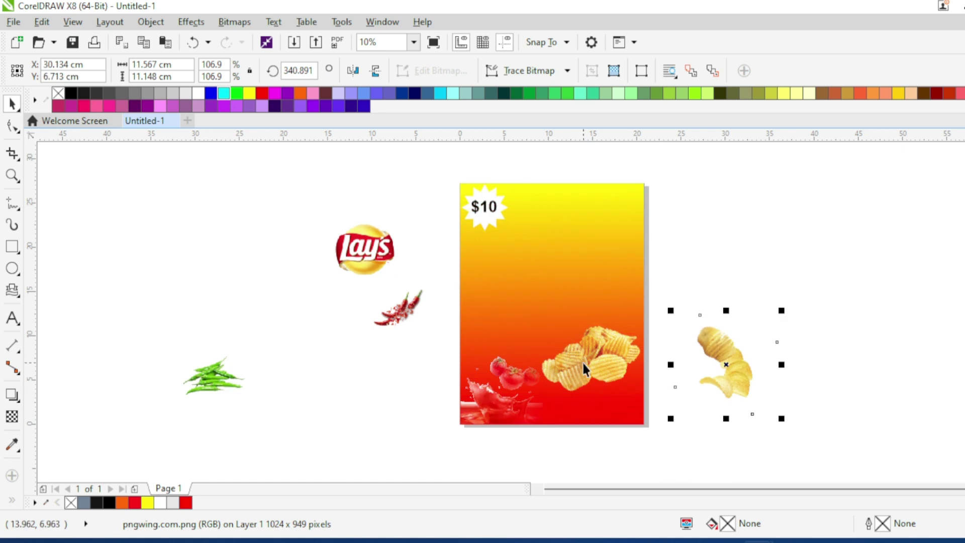
left_click_drag(582, 361, 580, 387)
Draw a wavy banner shape about 14.5 by 3.8 cm across the middle of the poster
left_click(403, 72)
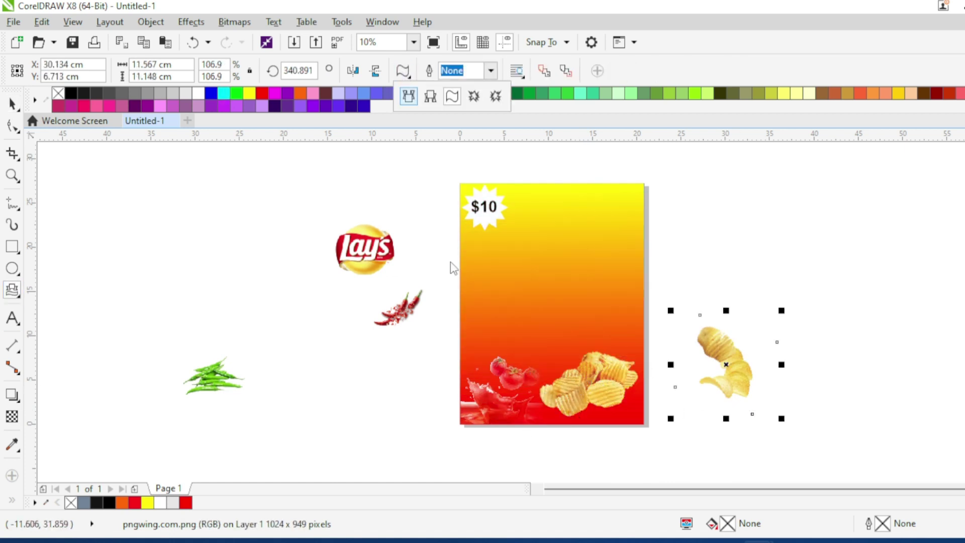
left_click(452, 97)
left_click_drag(447, 270, 586, 312)
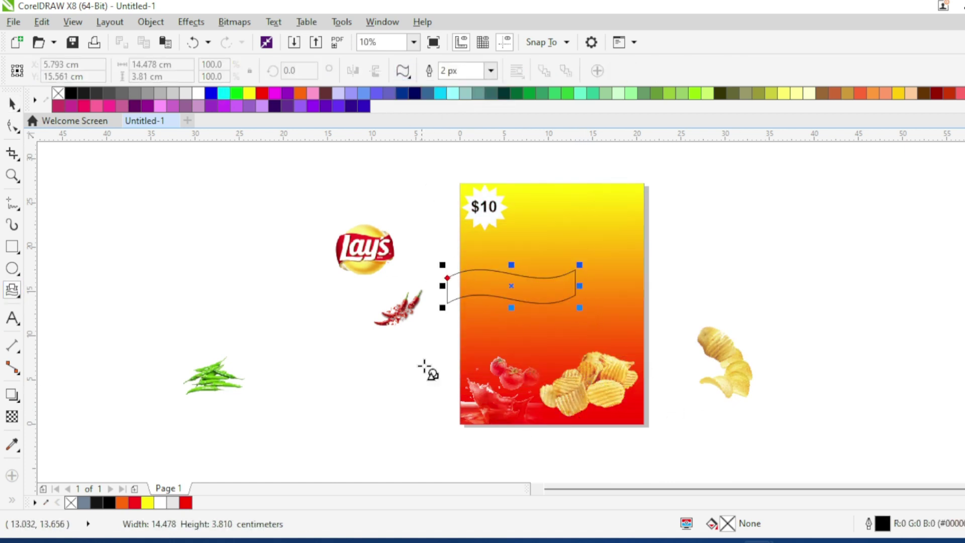
Deepen the banner's wave and scale the banner to span the full page width of 20.78 cm
key("space")
scroll(553, 303, "up", 1)
left_click(18, 131)
left_click(48, 132)
left_click_drag(387, 287, 387, 304)
left_click(20, 106)
left_click_drag(711, 261, 778, 240)
Move the red chilies onto the poster, between the tomatoes and the ridged chips
scroll(626, 267, "down", 2)
left_click(442, 284)
left_click_drag(453, 300, 532, 338)
scroll(523, 314, "up", 1)
left_click_drag(592, 337, 628, 425)
scroll(595, 324, "down", 1)
scroll(606, 334, "up", 1)
left_click_drag(575, 329, 674, 254)
Add the artistic text "30% Exrta Chips" and place it on the poster beside the wavy banner
scroll(521, 301, "down", 3)
key("F8")
left_click(418, 283)
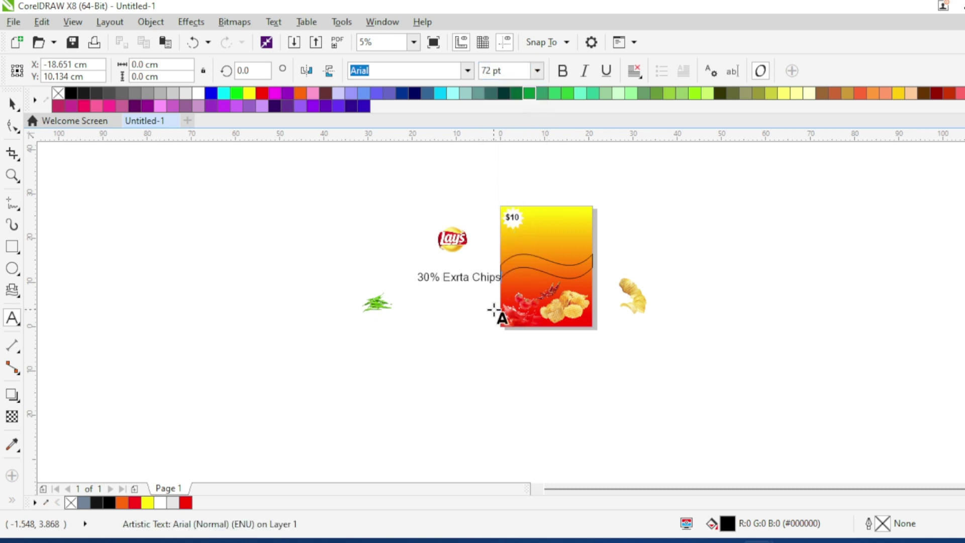
key("ctrl+space")
scroll(459, 277, "up", 1)
left_click_drag(414, 283, 587, 274)
Set the slogan's font to Playbill, enlarge it to about 96 pt and position it over the banner
left_click(468, 71)
left_click(427, 193)
scroll(608, 266, "up", 1)
left_click_drag(637, 244, 679, 233)
left_click_drag(487, 262, 535, 306)
Fit the slogan to the banner's upper curve, reading upright with 0 cm distance from the path
left_click(274, 22)
left_click(322, 260)
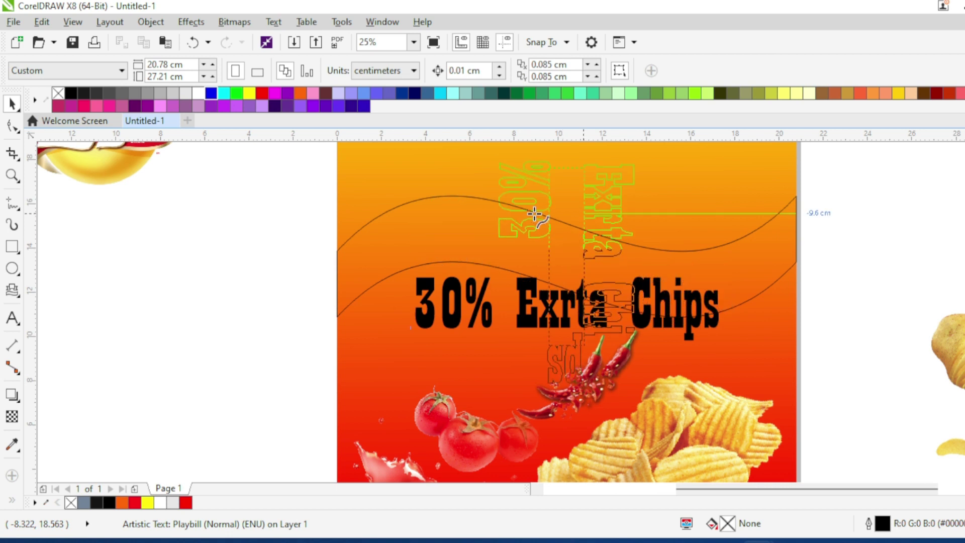
left_click(532, 211)
scroll(533, 211, "down", 2)
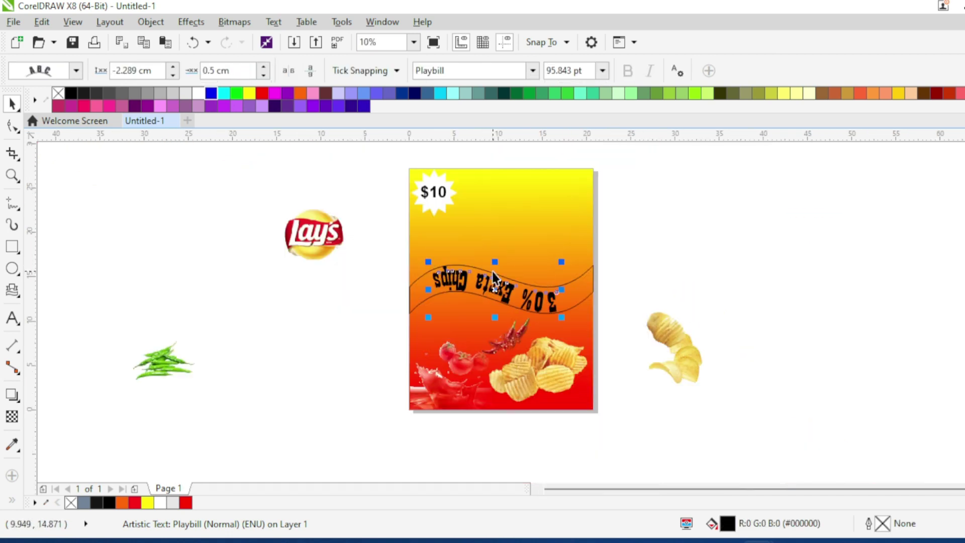
left_click(192, 42)
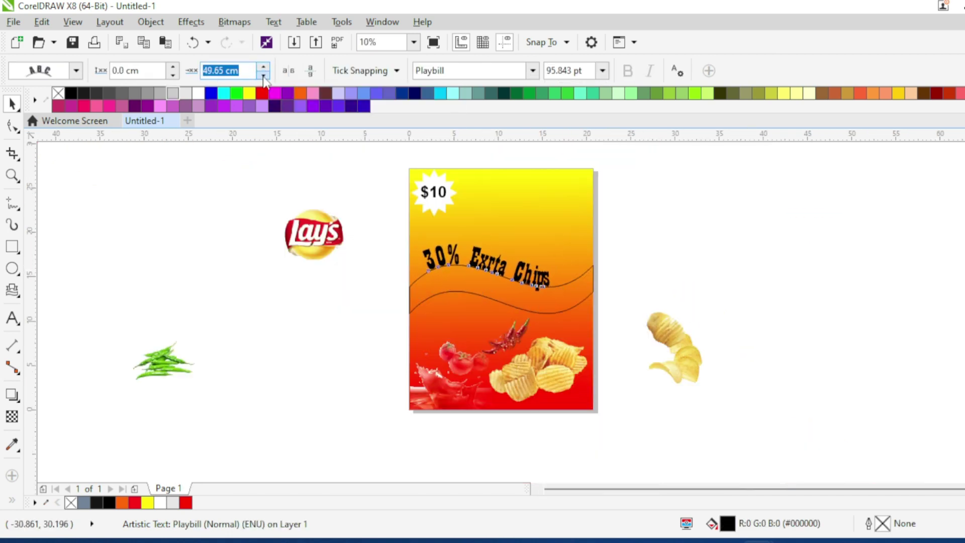
left_click(479, 261)
Fill the wavy banner with white and remove its outline
left_click(465, 275)
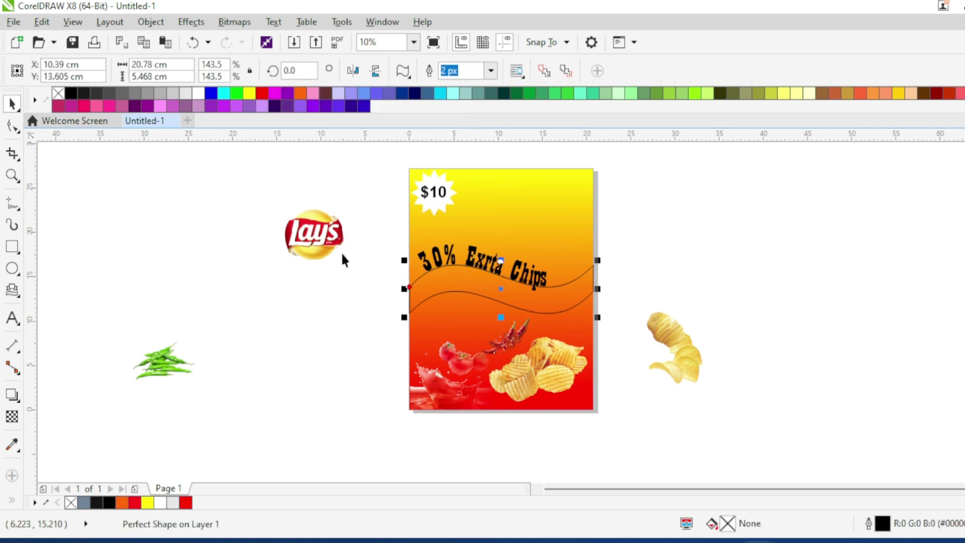
left_click(198, 93)
right_click(59, 94)
left_click(261, 201)
Move the slogan down into the white banner and slightly flatten the banner's wave to make the band thicker
left_click(553, 301)
scroll(496, 283, "up", 2)
left_click_drag(498, 235, 517, 306)
left_click(358, 328)
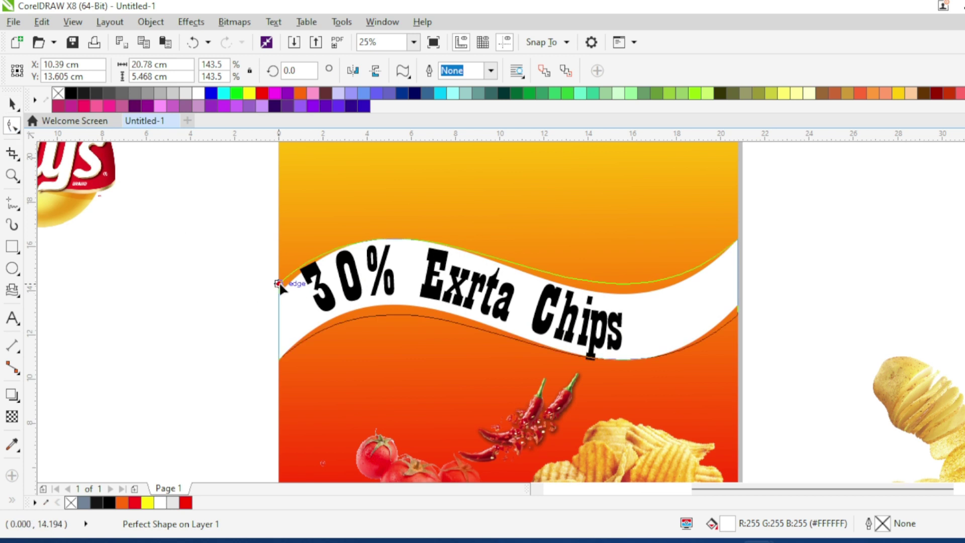
left_click_drag(279, 287, 278, 283)
Nudge the slogan slightly to the right inside the white banner
left_click(461, 303)
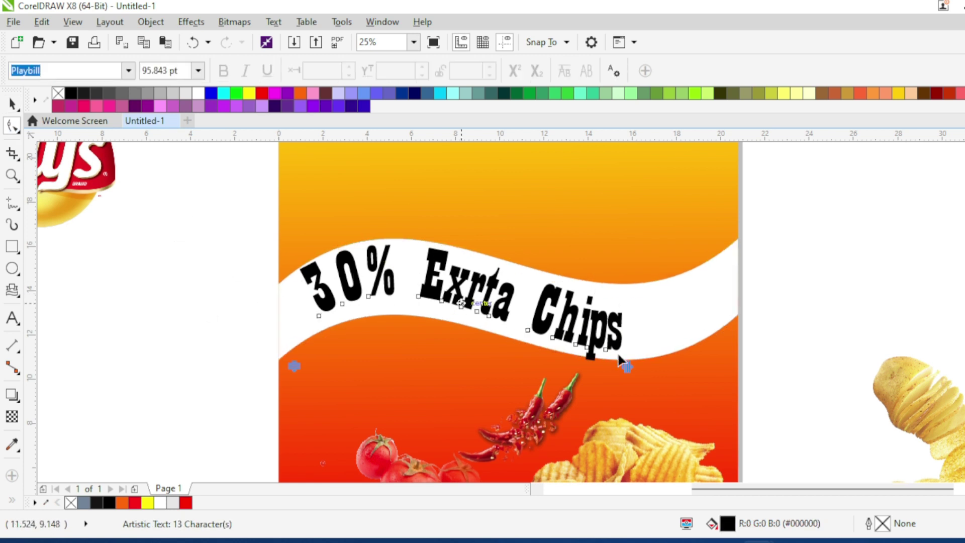
scroll(605, 312, "down", 2)
left_click(12, 104)
scroll(587, 306, "up", 2)
mouse_move(488, 315)
left_mouse_down()
mouse_move(514, 319)
mouse_move(503, 318)
left_mouse_up()
scroll(582, 301, "down", 2)
left_click(695, 319)
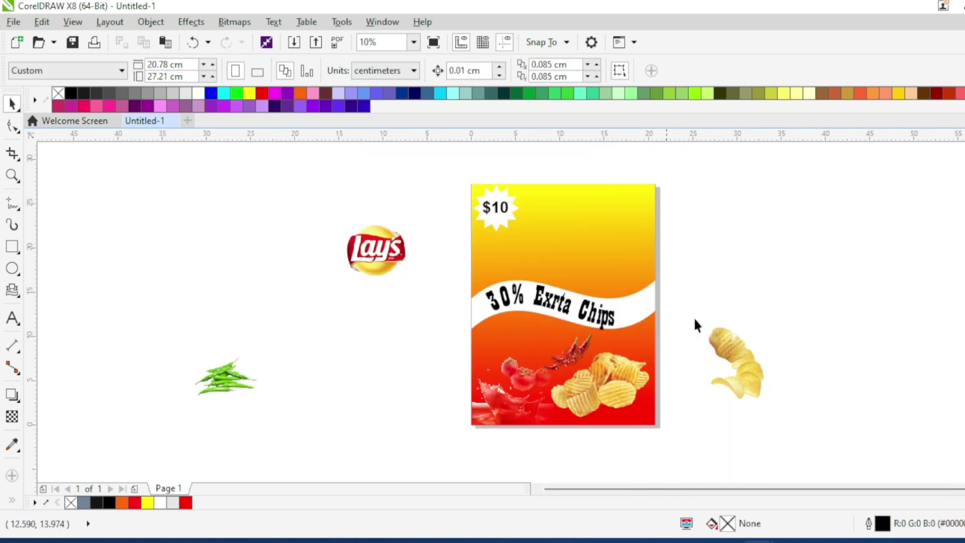
Move the Lay's logo circle onto the poster's upper right area and adjust the logo's size inside its PowerClip
left_click_drag(391, 254, 626, 259)
scroll(668, 243, "up", 2)
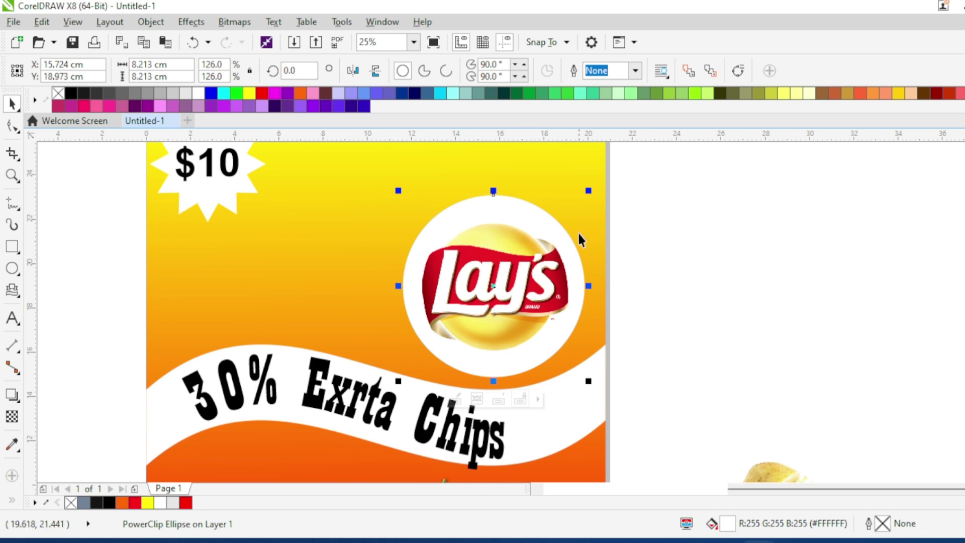
double_click(503, 298)
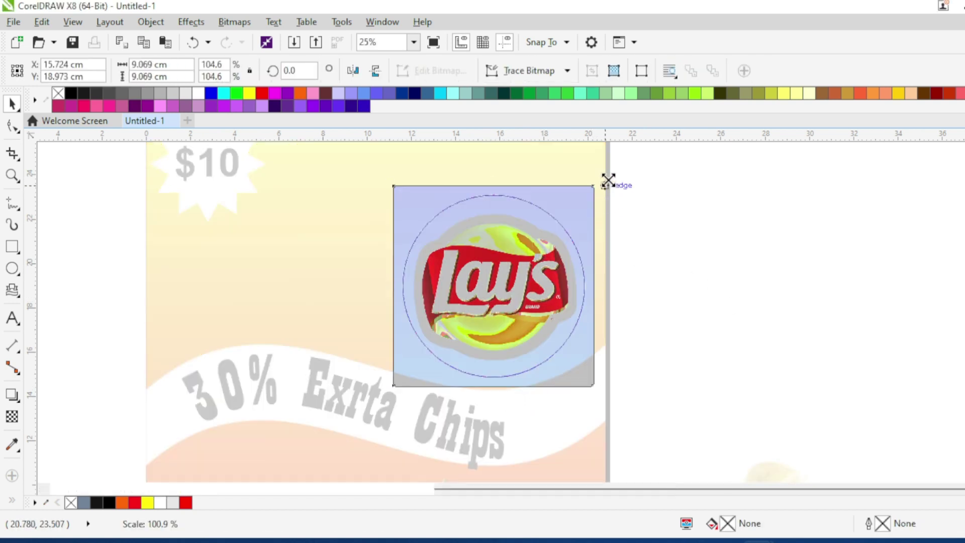
left_click(495, 400)
left_click(475, 233)
left_click(644, 425)
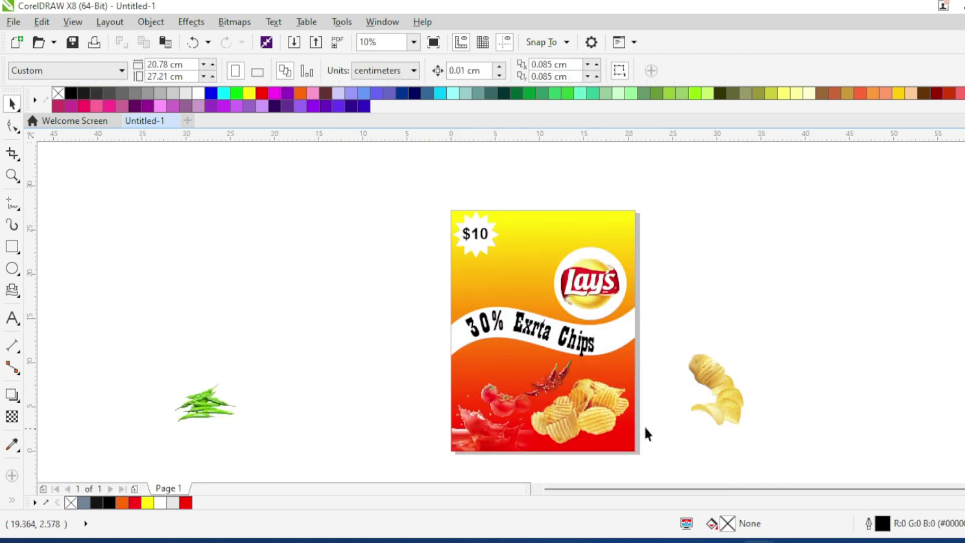
Place the curved chips stack on the poster between the price badge and the Lay's logo
scroll(562, 401, "up", 2)
scroll(562, 402, "down", 2)
left_click_drag(709, 365, 525, 225)
scroll(524, 222, "up", 2)
left_click_drag(551, 292, 512, 311)
left_click(283, 326)
PowerClip the white wavy banner inside the gradient background rectangle
scroll(464, 276, "down", 2)
left_click(586, 353)
left_click(151, 22)
mouse_move(201, 122)
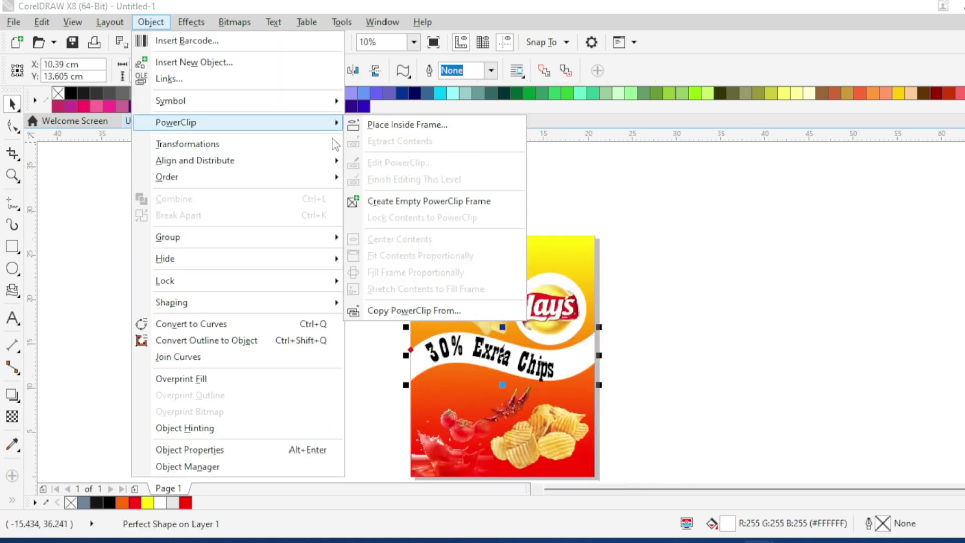
left_click(408, 124)
left_click(418, 306)
scroll(450, 440, "down", 1)
left_click(444, 429)
scroll(453, 247, "up", 1)
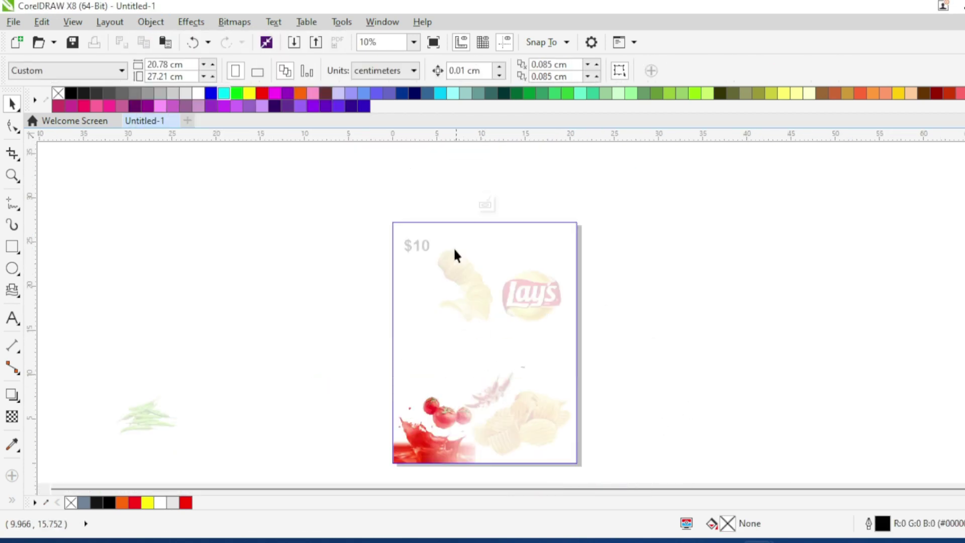
key("Escape")
Ungroup the price badge and rotate its "$10" text counterclockwise to slant upward
left_click(418, 249)
scroll(417, 249, "up", 1)
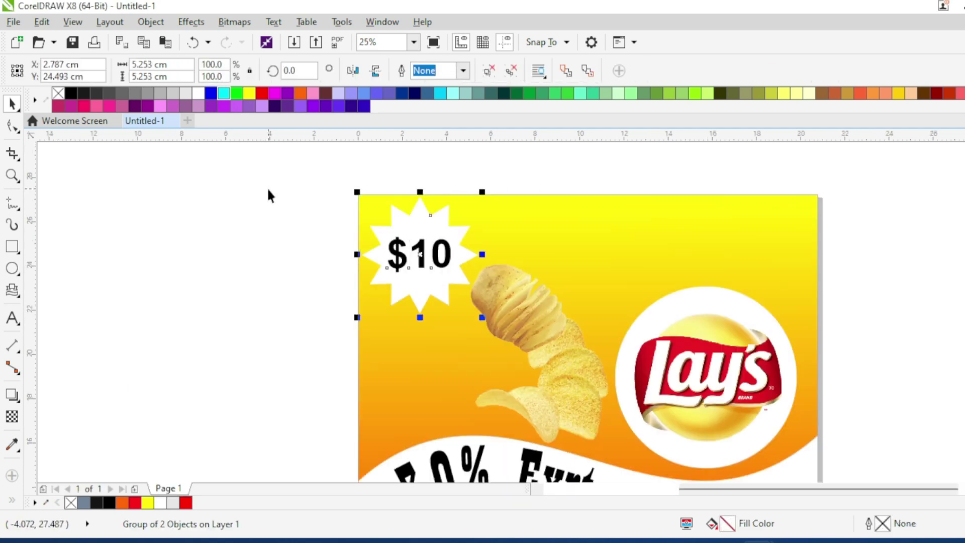
key("ctrl+u")
left_click(164, 269)
left_click(440, 253)
left_click(440, 254)
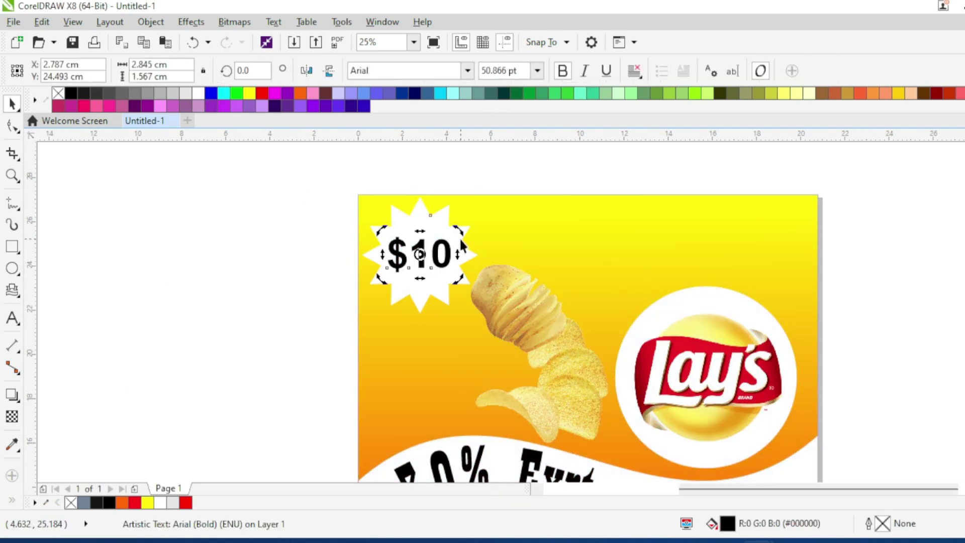
left_click_drag(446, 212, 440, 209)
left_click(256, 337)
scroll(436, 290, "down", 1)
left_click(12, 269)
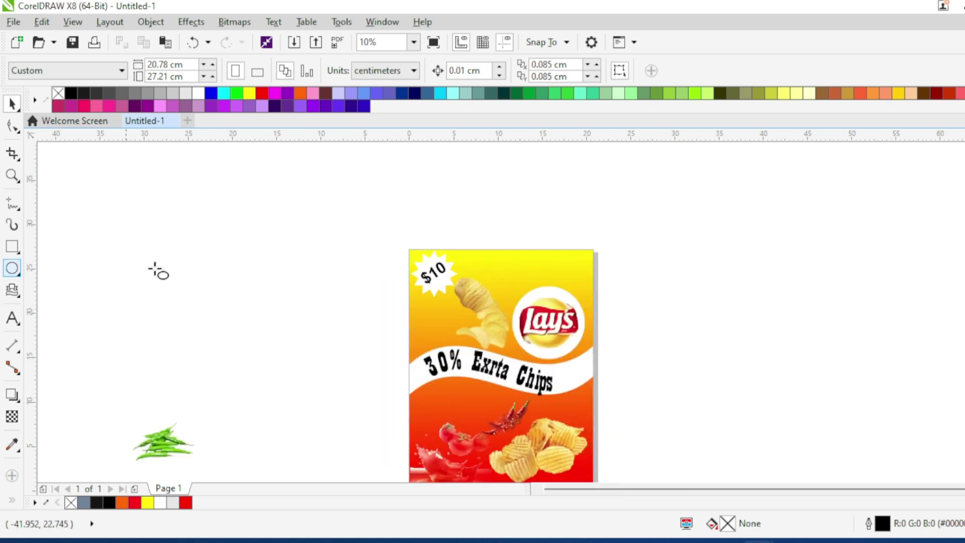
left_click_drag(251, 234, 356, 341)
left_click(12, 104)
left_click_drag(303, 287, 567, 290)
left_click(12, 416)
mouse_move(600, 252)
left_mouse_down()
mouse_move(528, 326)
mouse_move(667, 275)
left_mouse_up()
left_click(12, 104)
left_click(198, 94)
left_click(12, 416)
left_click(698, 71)
left_click(12, 104)
left_click_drag(668, 275, 616, 279)
key("Delete")
Draw a circle about 8 cm in diameter over the poster's upper right corner and fill it with white
left_click(12, 268)
left_click_drag(548, 221, 618, 274)
left_click(12, 104)
left_click(187, 94)
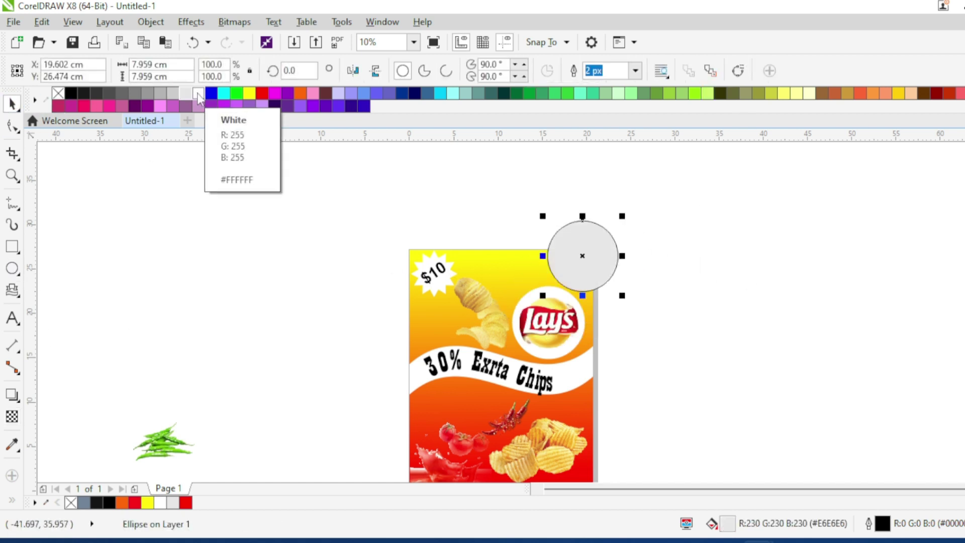
left_click(198, 94)
Give the corner circle a linear transparency fading toward its lower left at about -149° and remove its outline
left_click(12, 416)
left_click_drag(586, 243, 548, 286)
scroll(583, 260, "up", 1)
left_click_drag(593, 249, 508, 297)
left_click_drag(640, 199, 565, 256)
left_click_drag(509, 297, 464, 330)
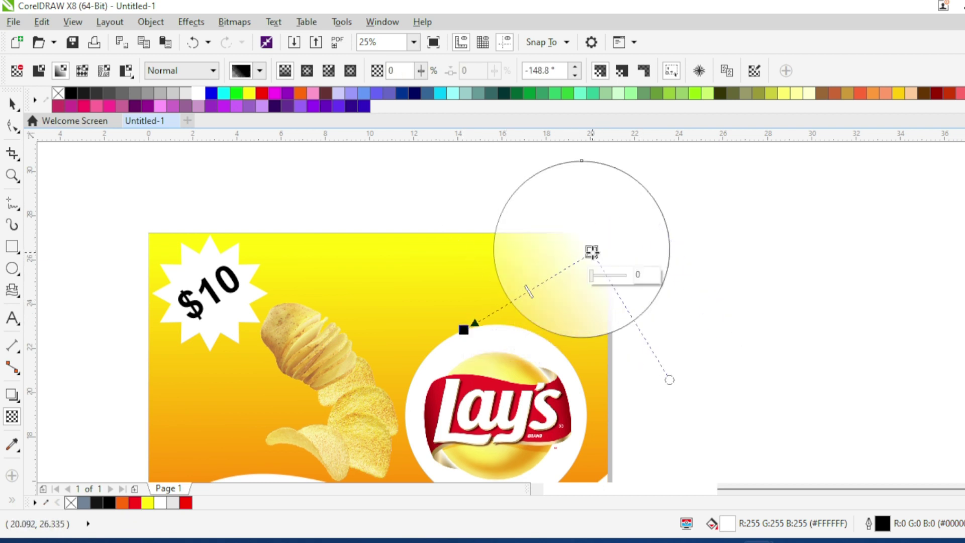
left_click(237, 94)
left_click(212, 94)
left_click(199, 93)
left_click(13, 104)
right_click(58, 94)
PowerClip the translucent circle inside the gradient background rectangle
scroll(497, 174, "down", 1)
left_click(151, 22)
mouse_move(177, 123)
left_click(408, 124)
left_click(425, 352)
Copy the translucent circle to the poster's lower right corner within the background's PowerClip contents
left_click(429, 457)
left_click(524, 208)
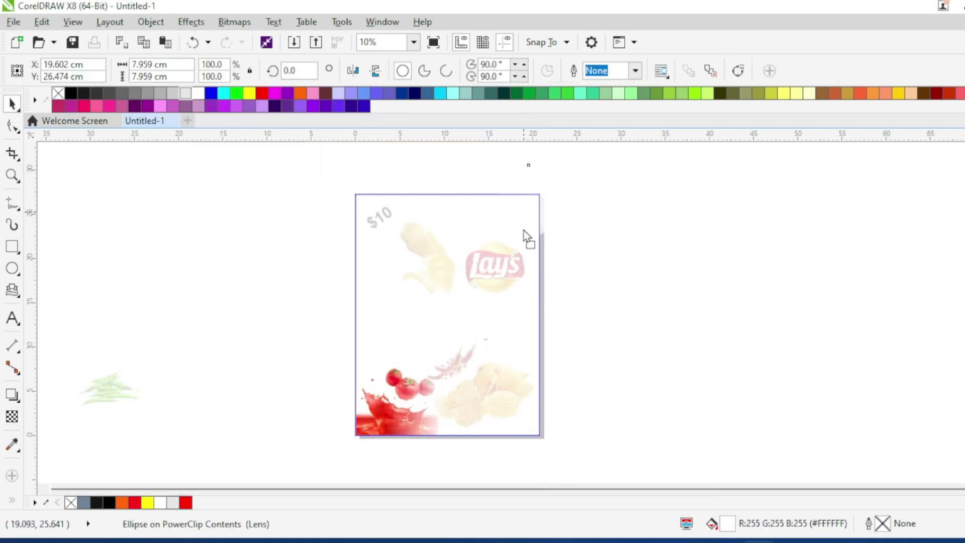
left_click_drag(527, 430, 526, 437)
left_click(449, 457)
scroll(523, 420, "up", 2)
left_click(657, 402)
scroll(651, 334, "down", 2)
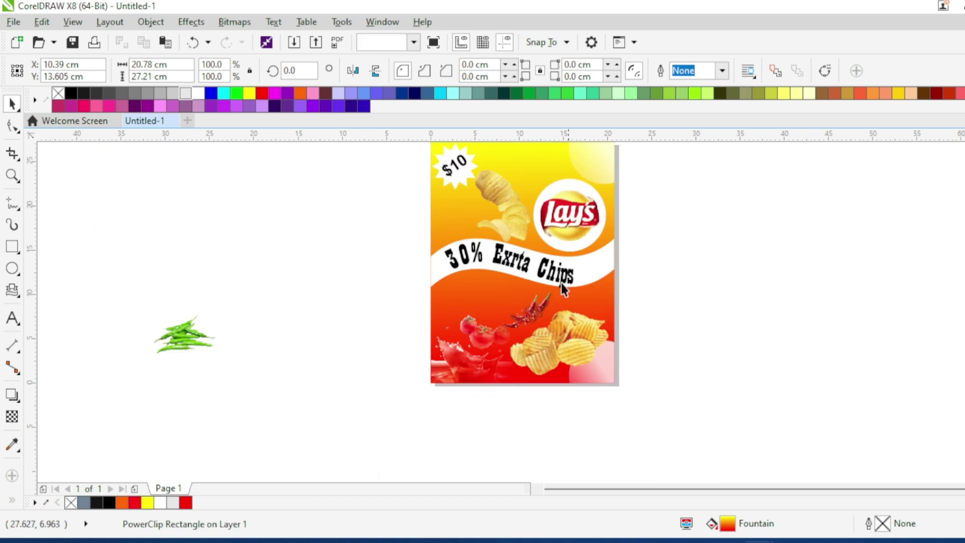
Break the curved slogan apart into separate words
scroll(530, 258, "up", 2)
left_click(492, 283)
key("ctrl+k")
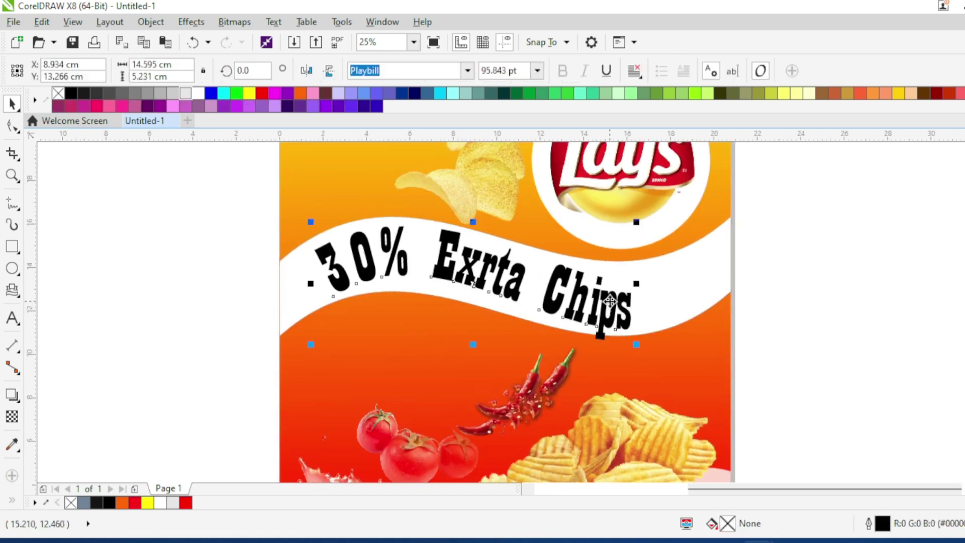
left_click(613, 308)
scroll(640, 319, "up", 1)
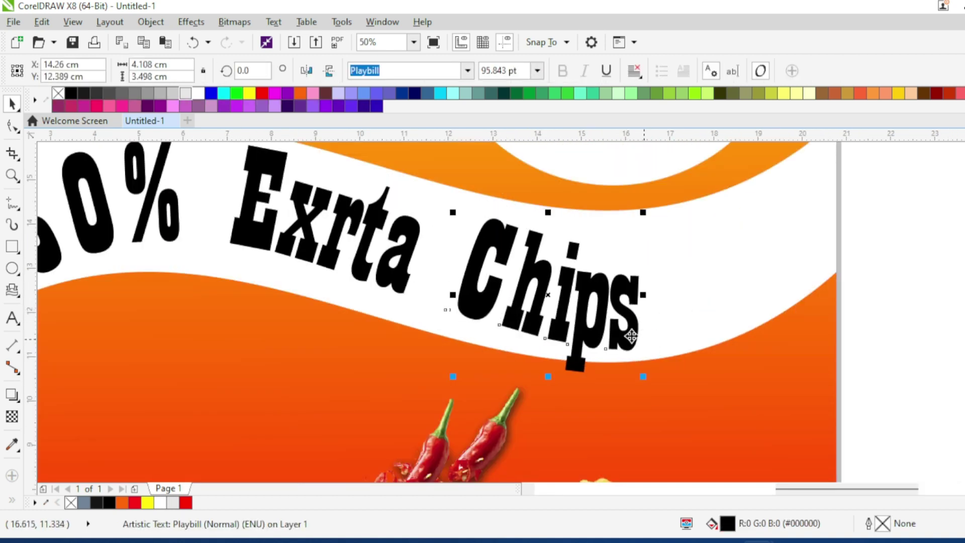
scroll(640, 201, "down", 1)
scroll(525, 259, "up", 1)
Rotate the word "Chips" by about 11° and shift it right, then nudge "Exrta" along the banner
left_click(479, 258)
left_click_drag(759, 309, 771, 308)
scroll(455, 331, "down", 1)
left_click_drag(569, 325, 588, 325)
left_click(447, 297)
left_click_drag(446, 290, 455, 295)
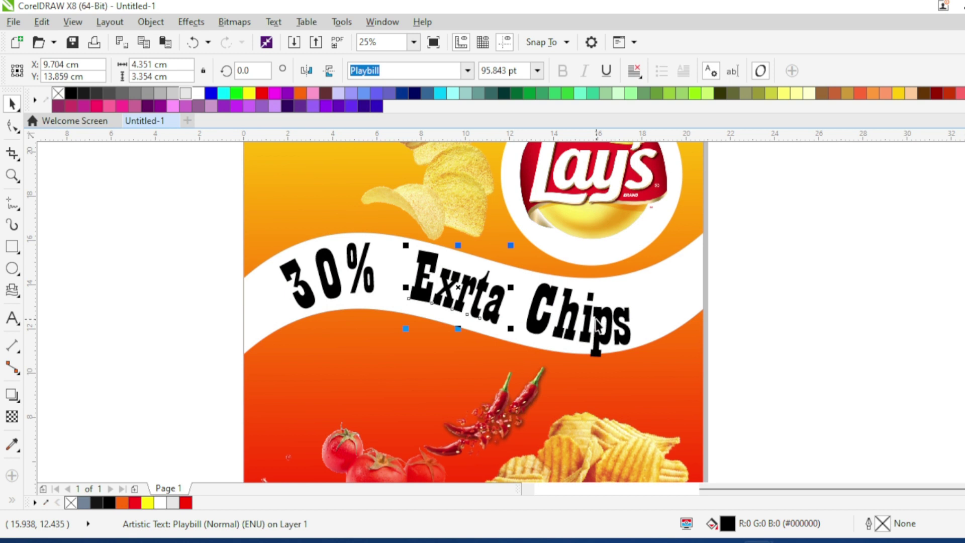
Break "Chips" into single letters and shift the final "p" and "s" to follow the banner's curve
key("Escape")
left_click(587, 327)
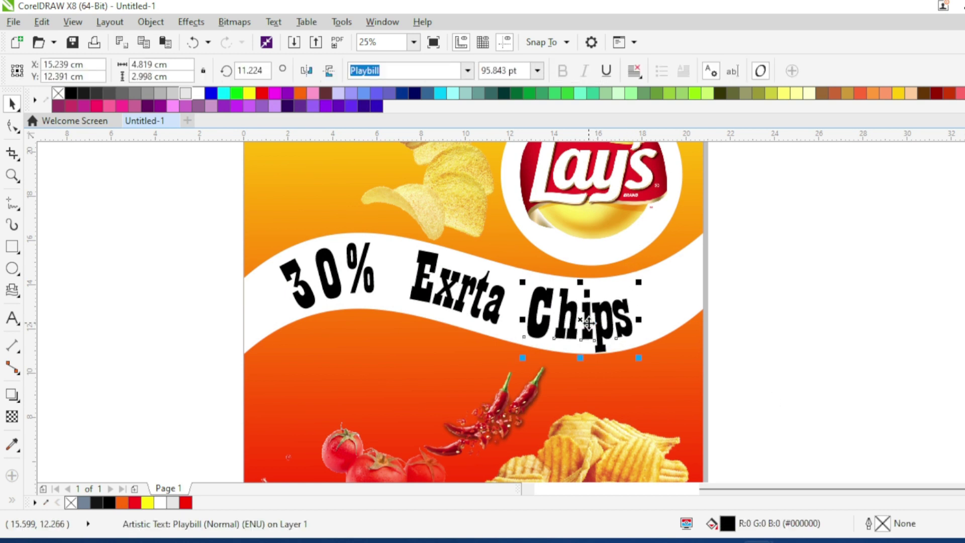
left_click_drag(624, 322, 624, 330)
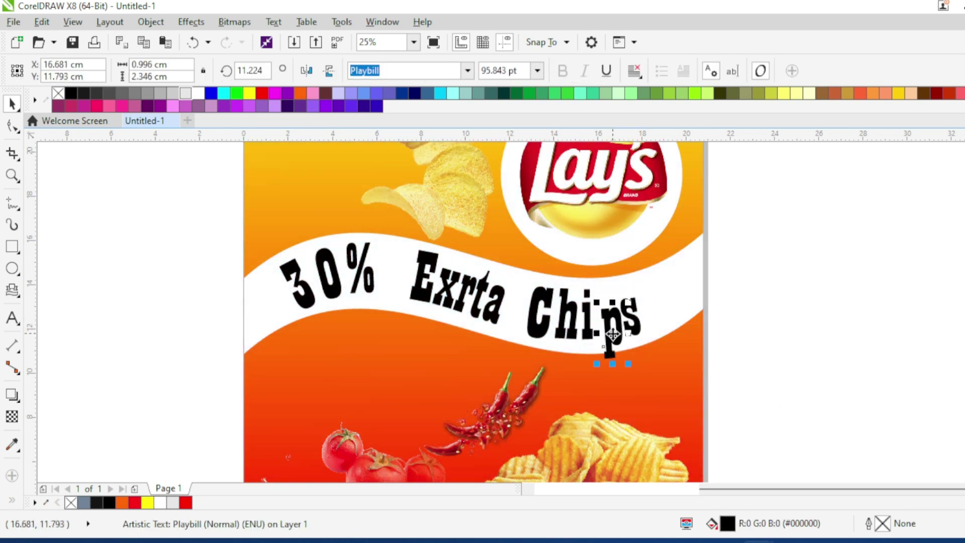
left_click(741, 376)
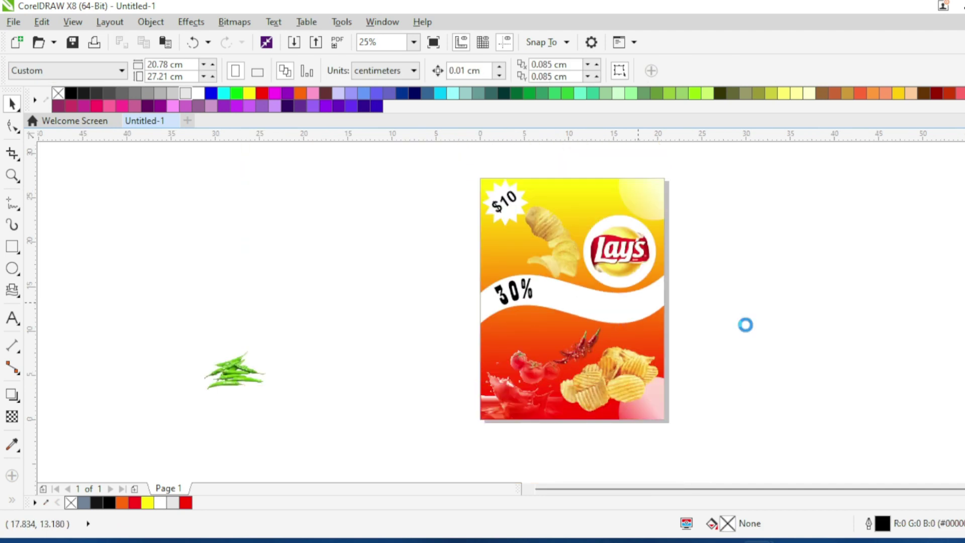
Move the green beans onto the poster below the slogan and adjust their size and position above the tomatoes
left_click(241, 375)
left_click_drag(241, 375, 533, 332)
scroll(536, 320, "up", 2)
left_click_drag(589, 291, 581, 297)
left_click_drag(511, 351, 516, 346)
left_click(578, 316)
scroll(578, 316, "down", 2)
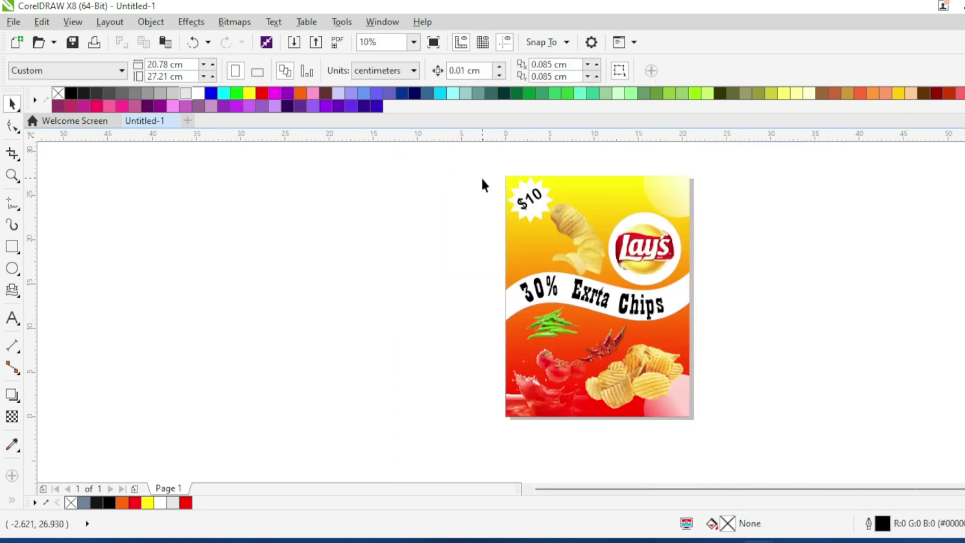
Move the $10 price badge slightly closer to the poster's upper-left corner and place it inside the poster background with PowerClip
left_click(529, 199)
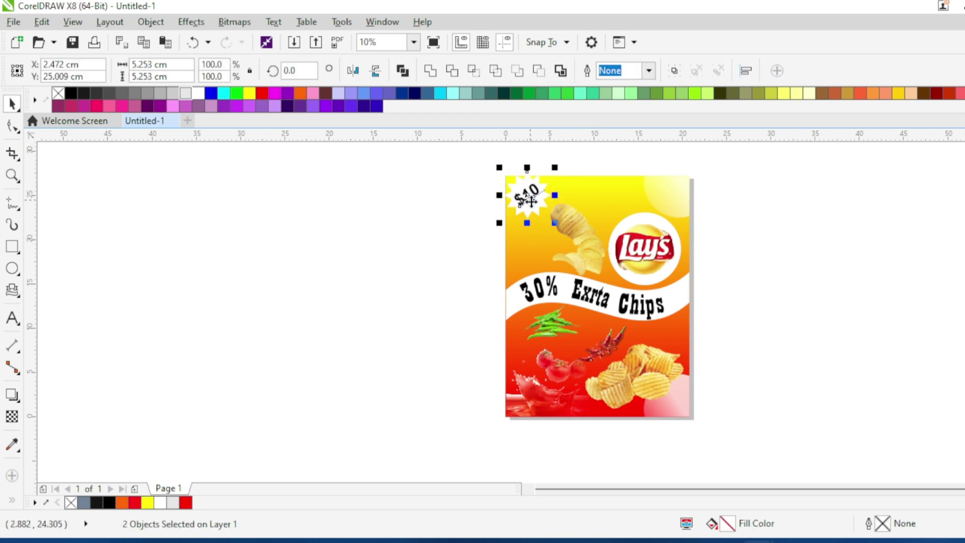
left_click(460, 246)
scroll(617, 228, "up", 2)
scroll(618, 230, "down", 2)
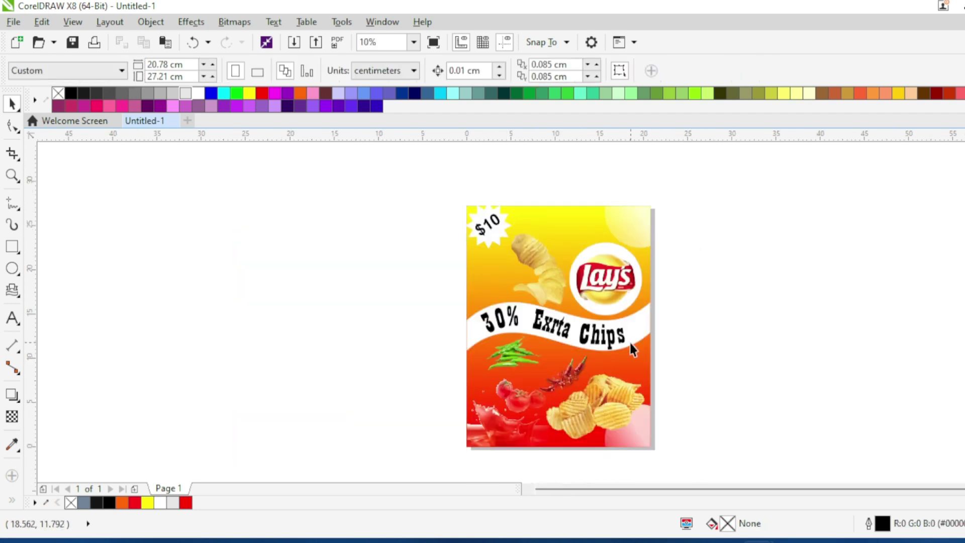
scroll(630, 343, "up", 2)
left_click(237, 309)
left_click(151, 21)
mouse_move(176, 123)
left_click(386, 122)
left_click(264, 230)
left_click(562, 323)
Sketch a white circle about 6.7 cm across over the poster's left edge, just above the wavy banner
scroll(644, 324, "down", 1)
key("F7")
left_click_drag(309, 229, 378, 297)
scroll(500, 252, "up", 1)
Apply a linear gradient transparency to the circle, fading it out diagonally toward its lower right side
left_click(12, 417)
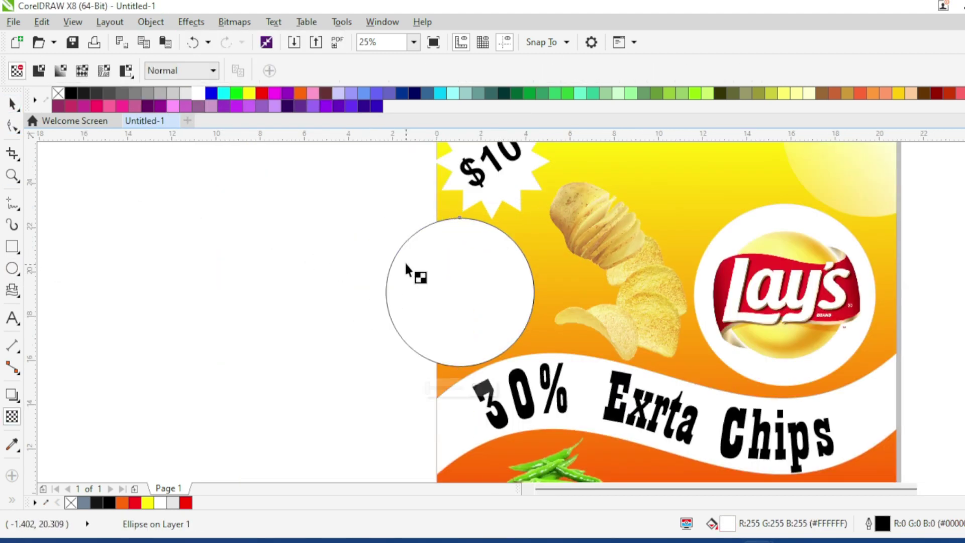
left_click_drag(406, 255, 514, 330)
left_click_drag(447, 282, 418, 272)
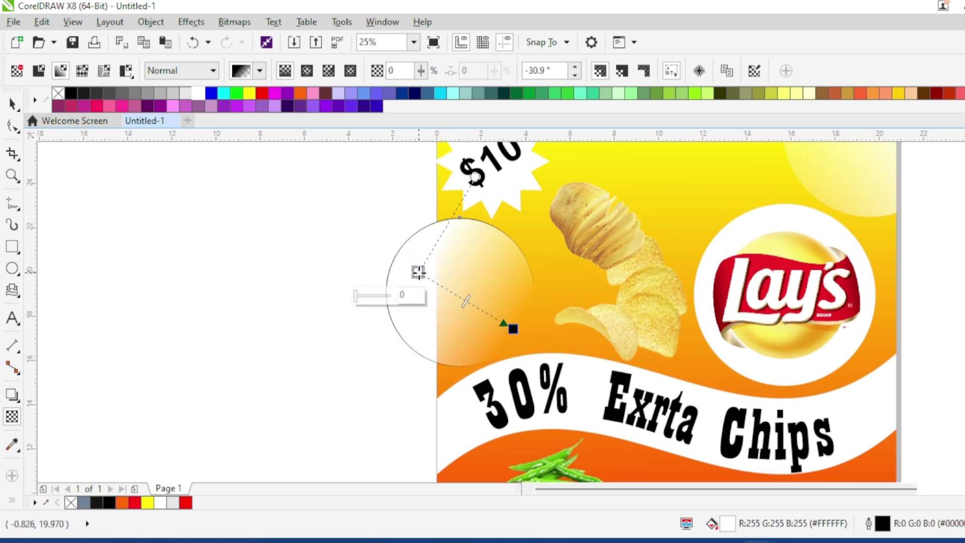
left_click_drag(514, 330, 558, 338)
Remove the circle's outline and place the circle inside the poster background with PowerClip
left_click(12, 104)
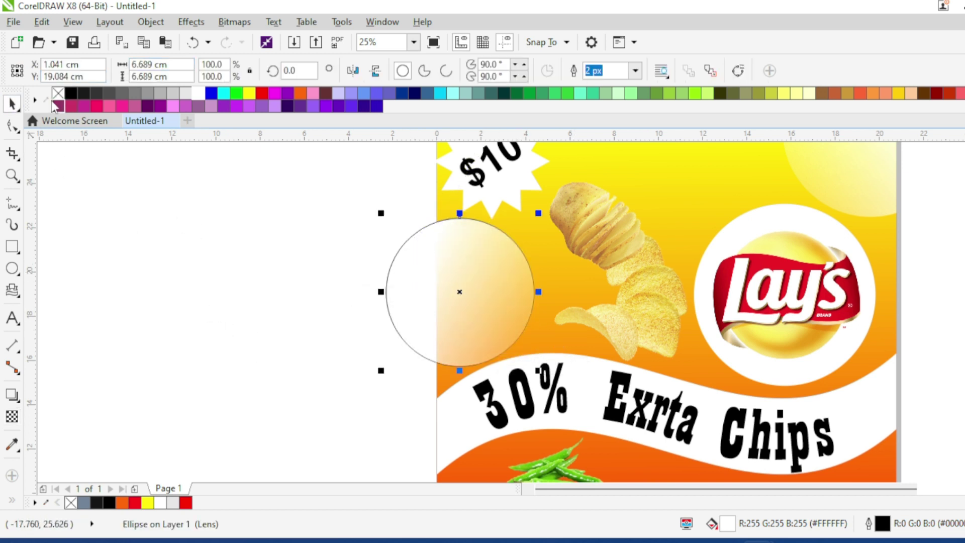
scroll(400, 264, "down", 2)
scroll(455, 282, "up", 1)
left_click(191, 22)
left_click(192, 22)
left_click(151, 22)
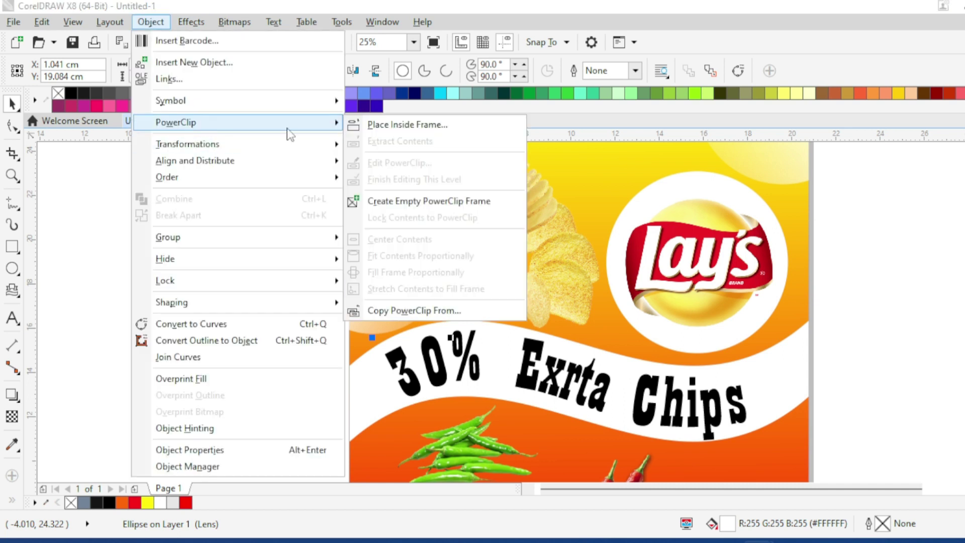
mouse_move(209, 124)
left_click(386, 123)
left_click(582, 196)
left_click(560, 319)
left_click(399, 297)
Move the faded circle down so it tucks behind the banner's left end, and PowerClip it into the poster background again
scroll(397, 281, "down", 1)
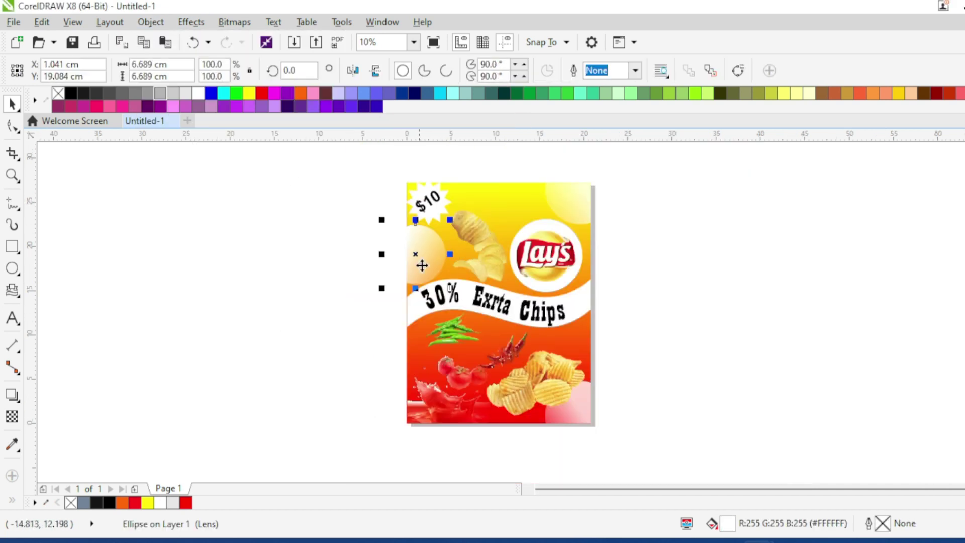
scroll(398, 282, "up", 1)
left_click_drag(432, 256, 395, 292)
left_click(166, 26)
mouse_move(166, 123)
left_click(379, 128)
left_click(430, 270)
left_click(498, 319)
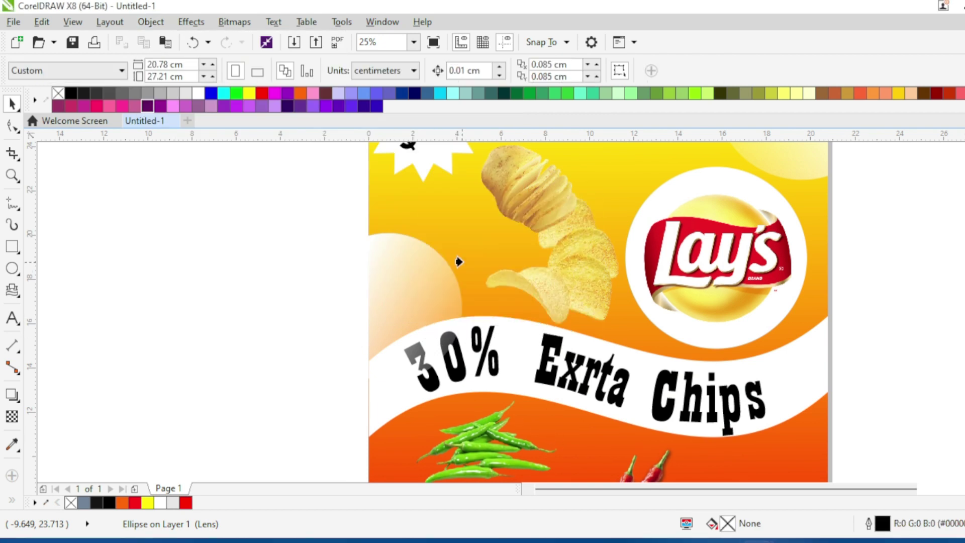
left_click(453, 280)
left_click(497, 320)
left_click(418, 183)
left_click(267, 267)
scroll(268, 268, "down", 1)
scroll(306, 287, "up", 1)
scroll(344, 288, "down", 1)
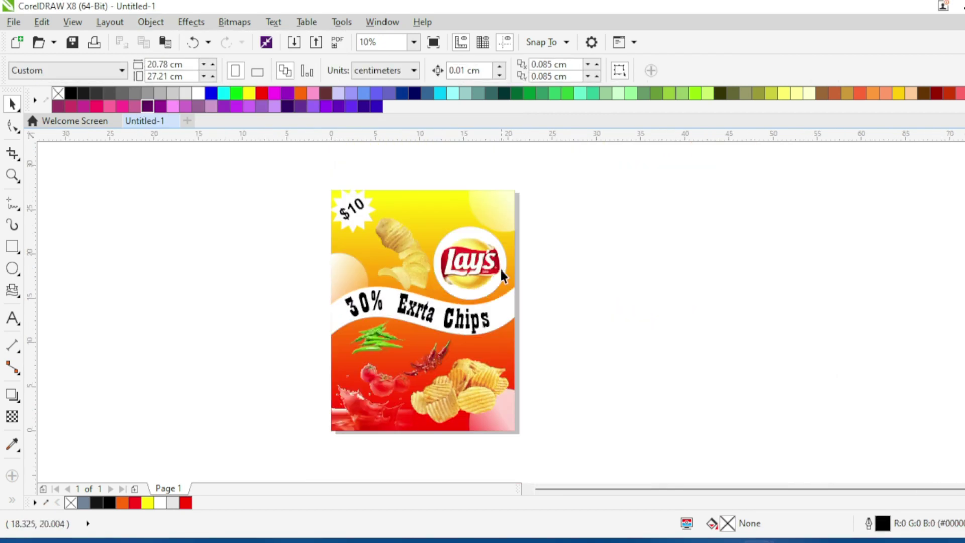
Duplicate the faded circle to the poster's right edge, directly below the banner and above the pile of chips
left_click(338, 265)
double_click(345, 287)
left_click_drag(345, 287, 506, 341)
left_click(425, 456)
left_click(664, 372)
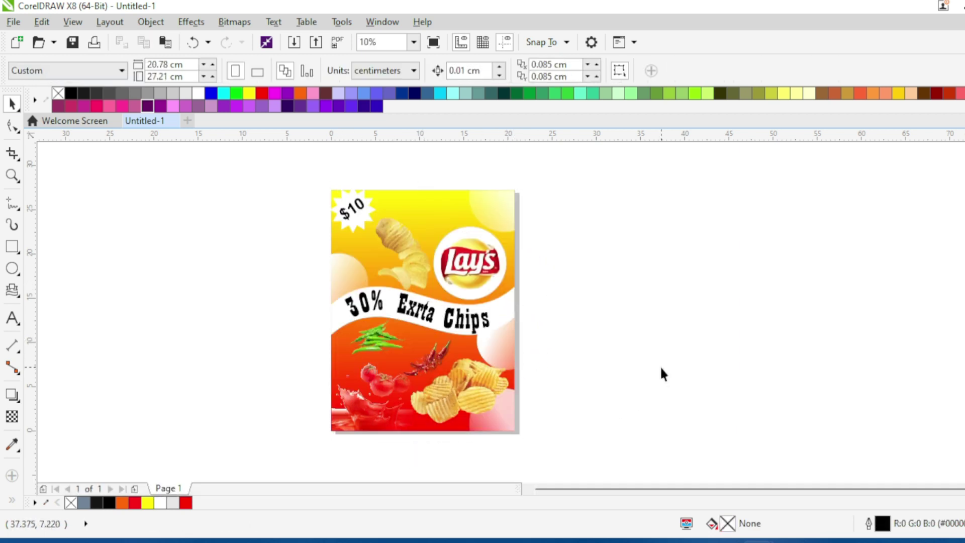
Export the poster to the Downloads folder as a JPG named Chips, with RGB color, 100% quality and 600 resolution
key("z")
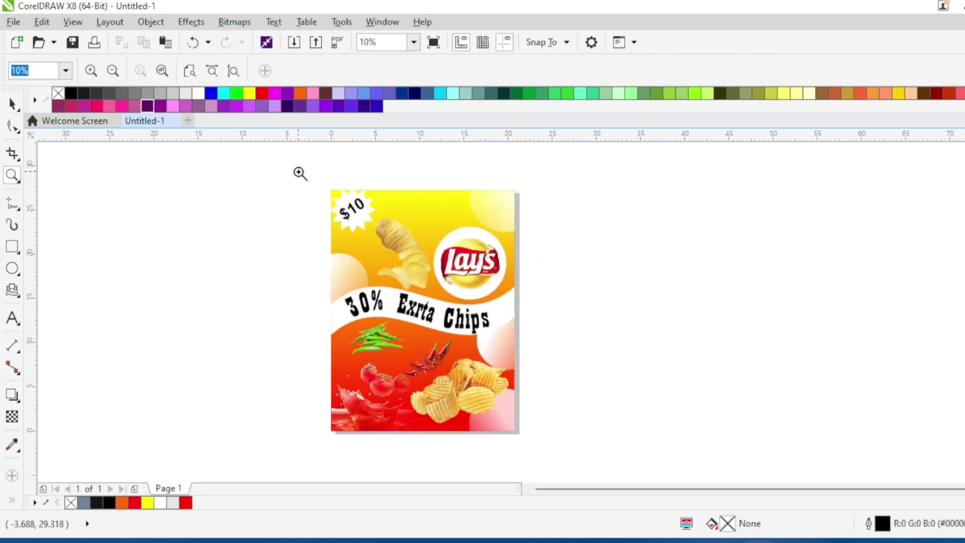
left_click_drag(546, 452, 546, 452)
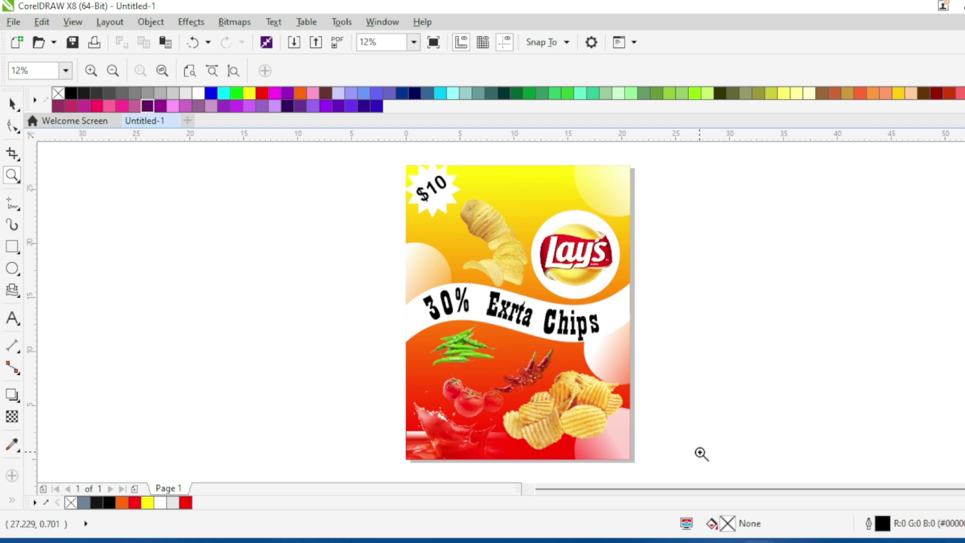
key("space")
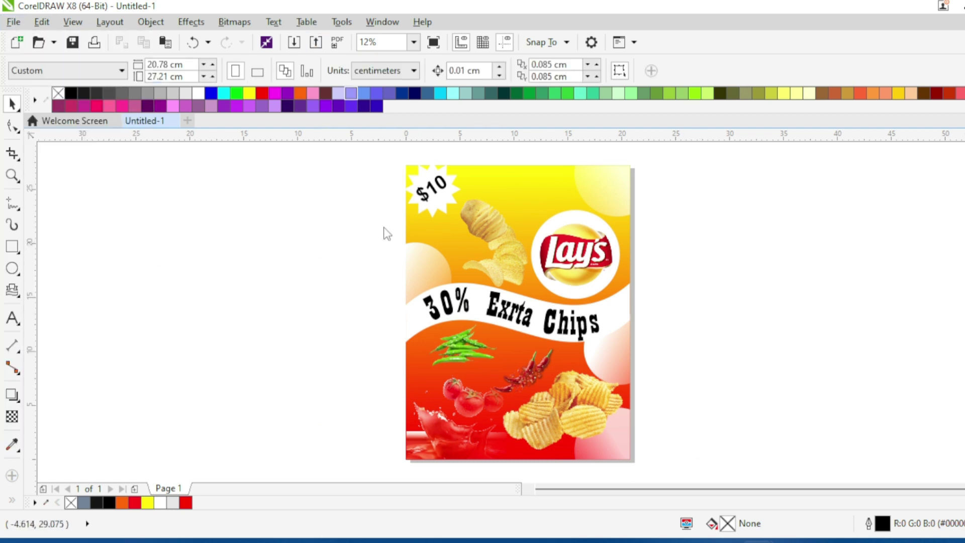
key("ctrl+e")
left_click(753, 463)
left_click(607, 276)
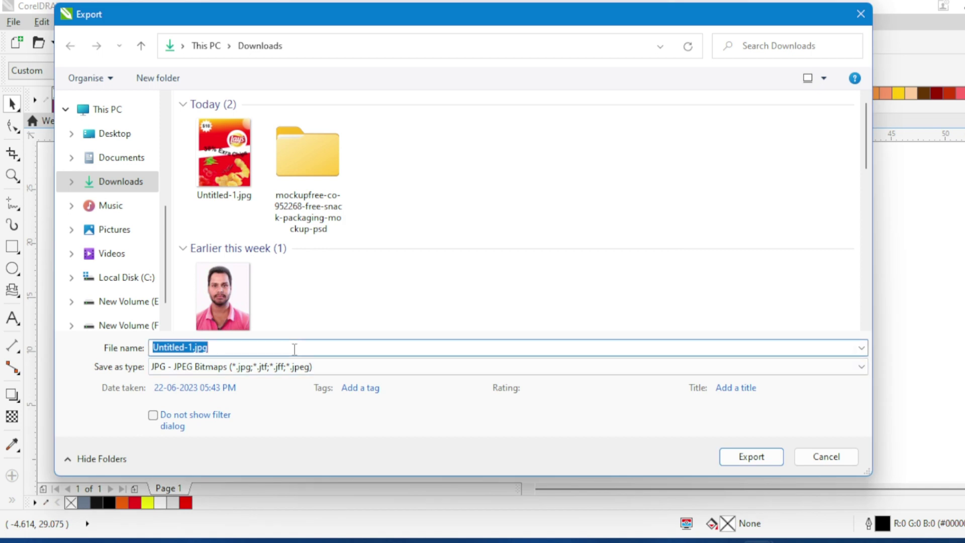
type("Chip")
key("Return")
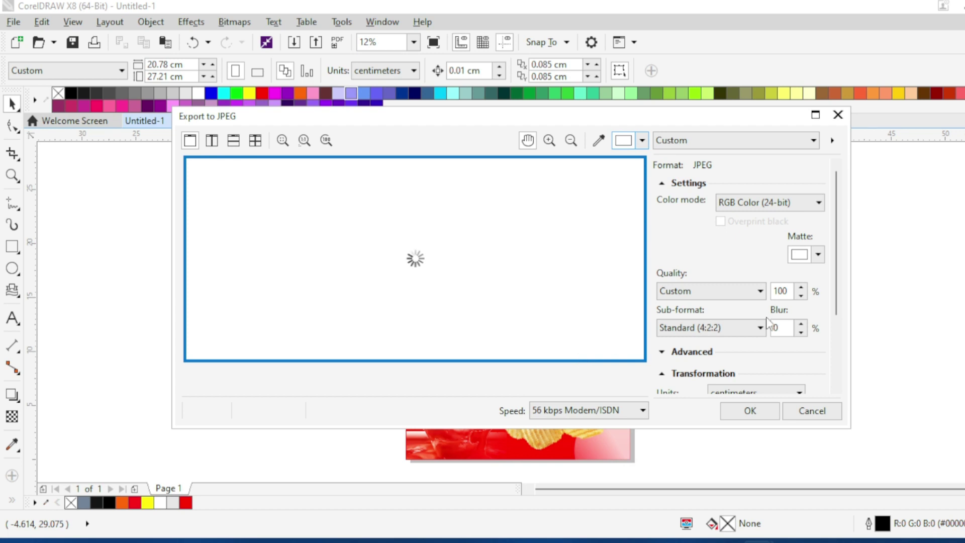
left_click_drag(837, 269, 841, 327)
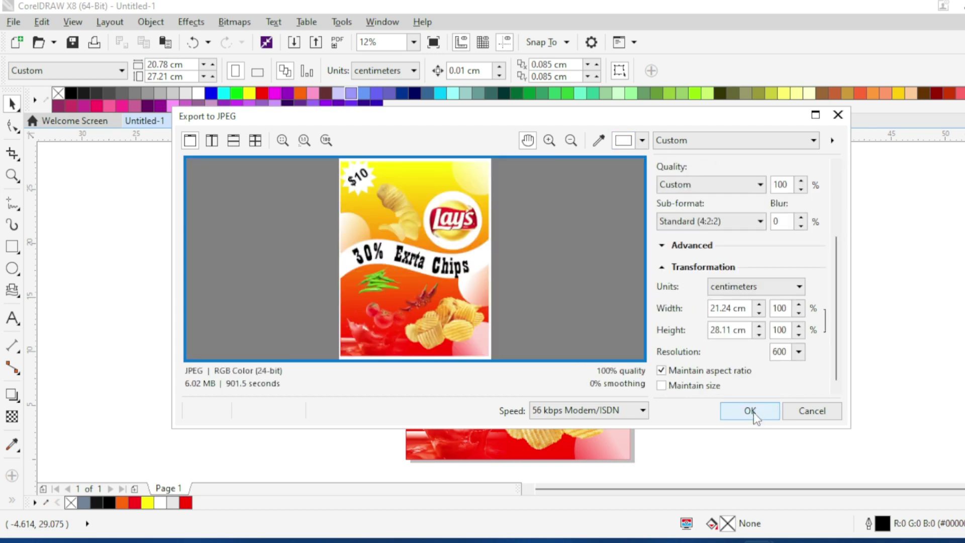
left_click(755, 407)
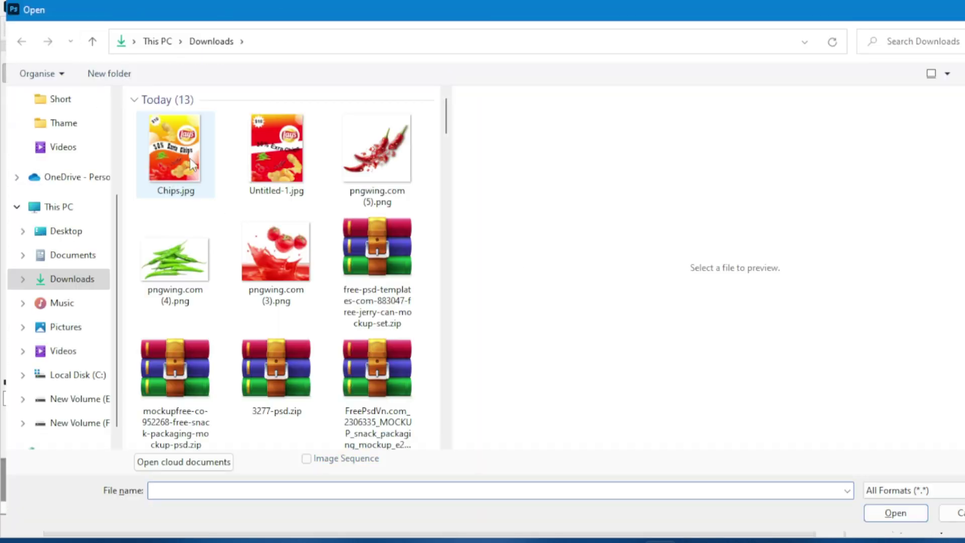
Switch to Photoshop, open Chips.jpg and paste its artwork into the Mockup_011.psb document
double_click(177, 155)
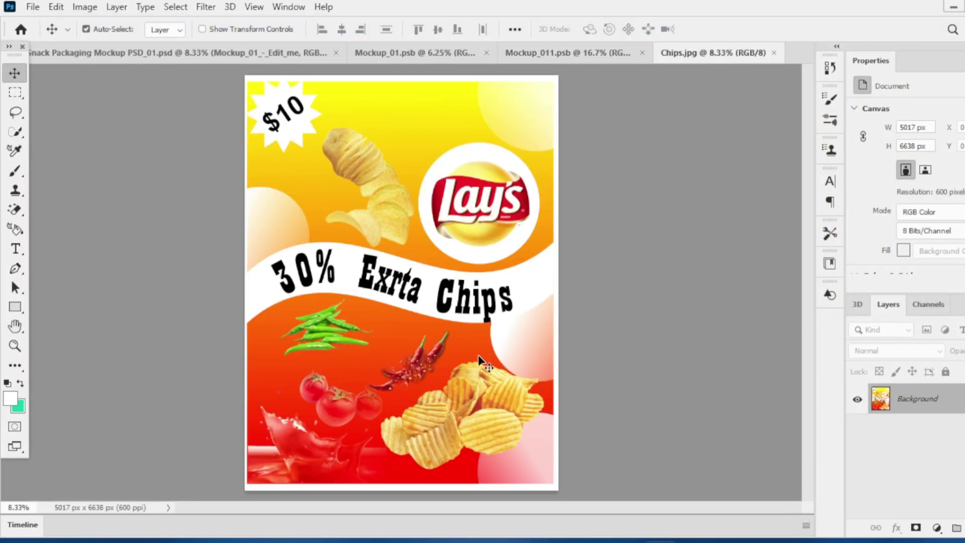
left_click(548, 56)
key("ctrl+v")
Scale and position the pasted poster to about 2587 × 3286 px so it covers the Mockup_011.psb canvas, and save the document
key("ctrl+t")
key("ctrl+minus")
key("ctrl+minus")
left_click_drag(641, 179, 491, 339)
left_click_drag(458, 397, 441, 203)
left_click_drag(491, 161, 480, 180)
left_click_drag(310, 403, 328, 388)
left_click_drag(326, 284, 328, 284)
left_click_drag(401, 181, 401, 184)
left_click_drag(405, 392, 405, 390)
key("Down")
key("Down")
key("Down")
key("Down")
key("Down")
key("Down")
left_click_drag(480, 293, 488, 292)
left_click_drag(407, 187, 406, 183)
left_click(741, 30)
key("ctrl+s")
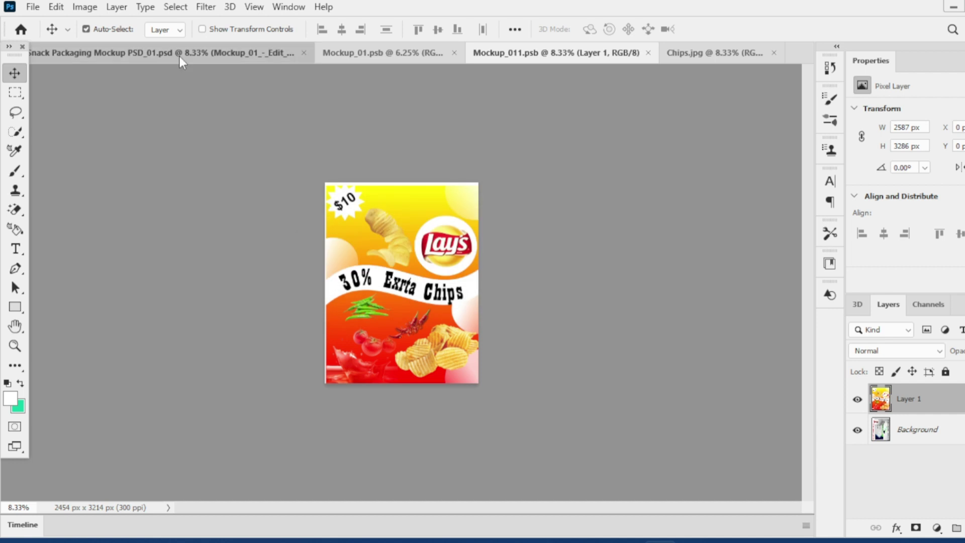
Set the Color BG layer of the snack packaging mockup to dark red, 7e0a0a
left_click(179, 55)
scroll(905, 452, "down", 5)
double_click(895, 502)
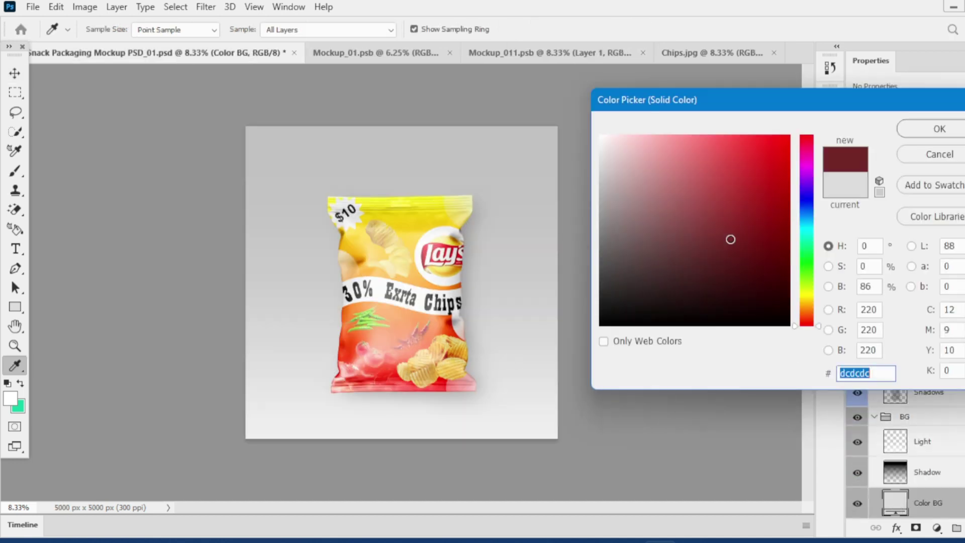
left_click(771, 214)
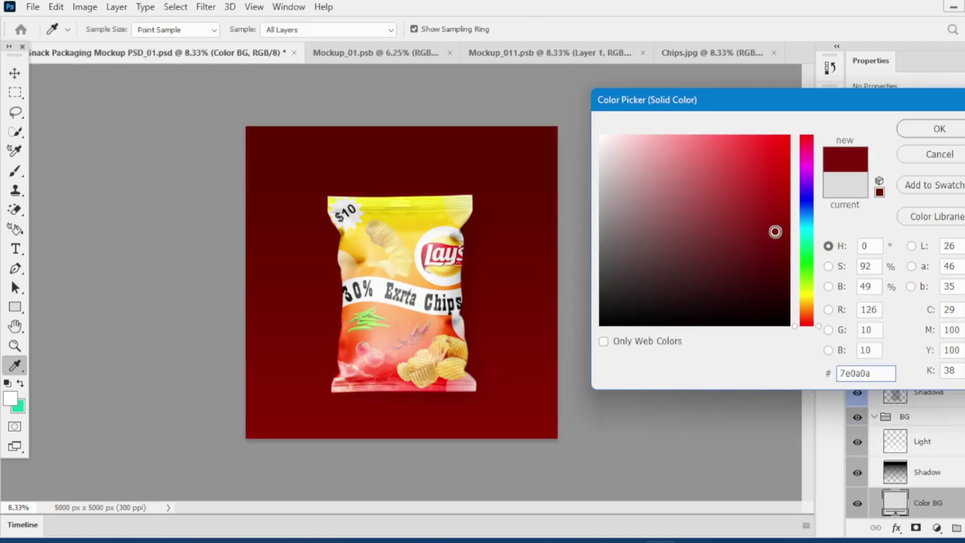
key("Return")
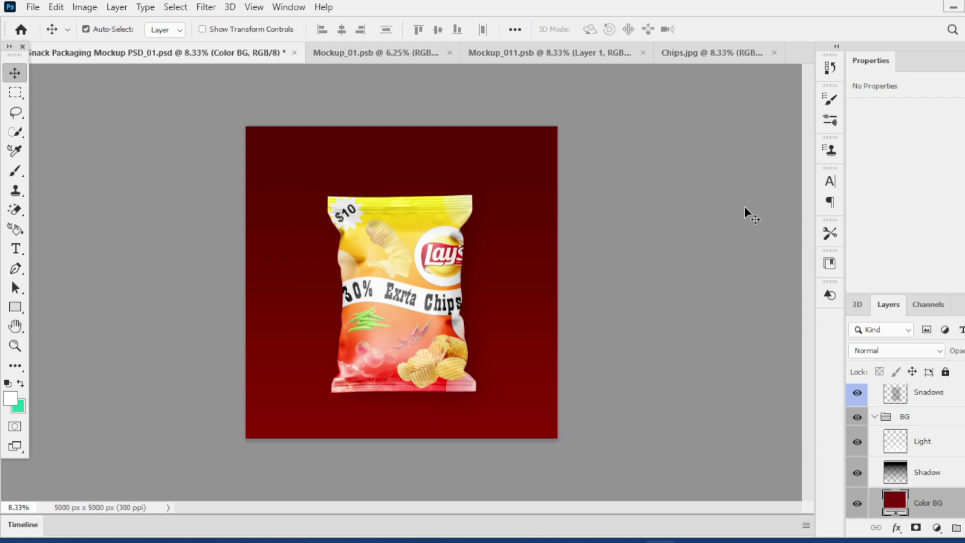